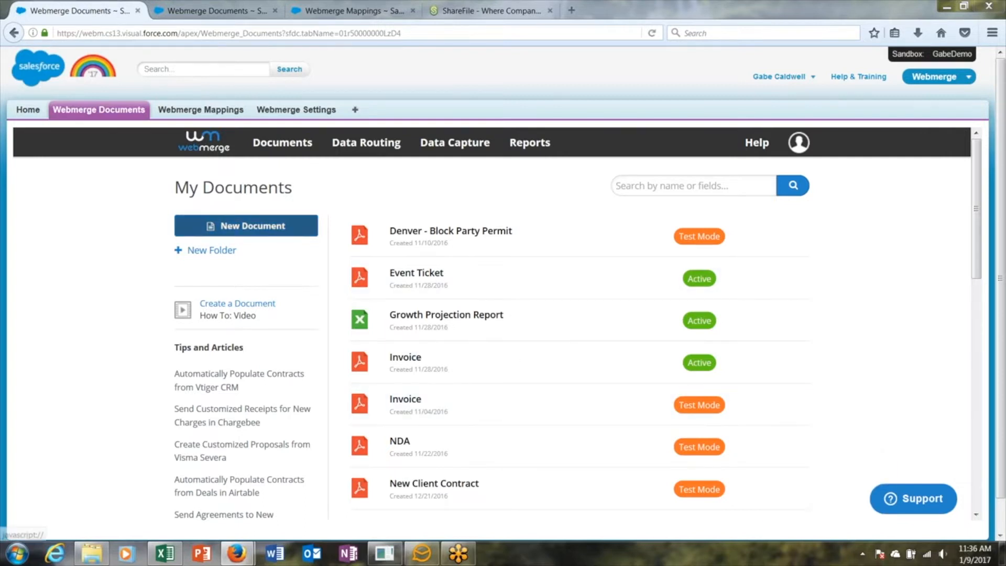
{"action": "left_click", "coordinate": [246, 225]}
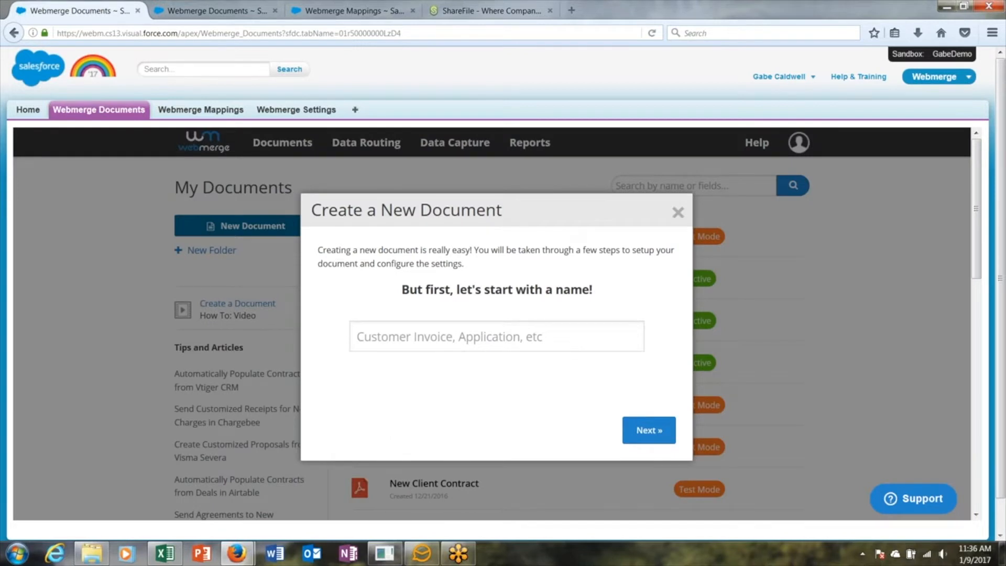
{"action": "left_click", "coordinate": [407, 337]}
{"action": "type", "text": "cc2"}
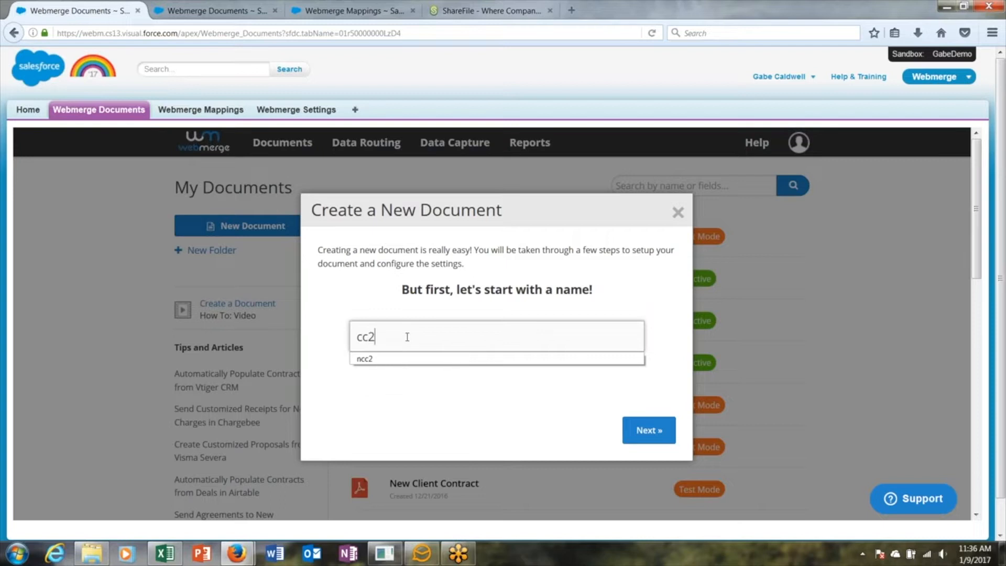
{"action": "left_click", "coordinate": [649, 434]}
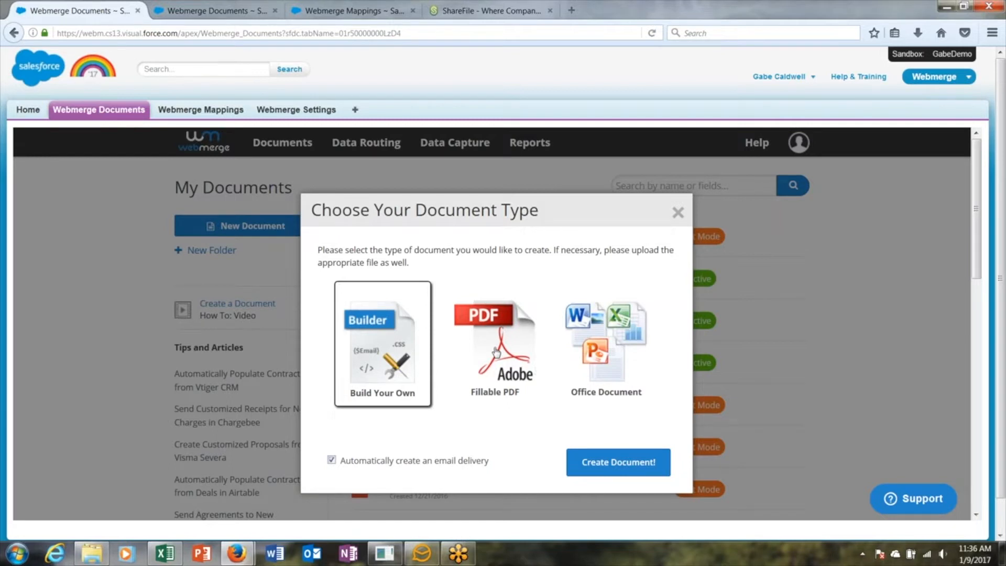
{"action": "left_click", "coordinate": [608, 355]}
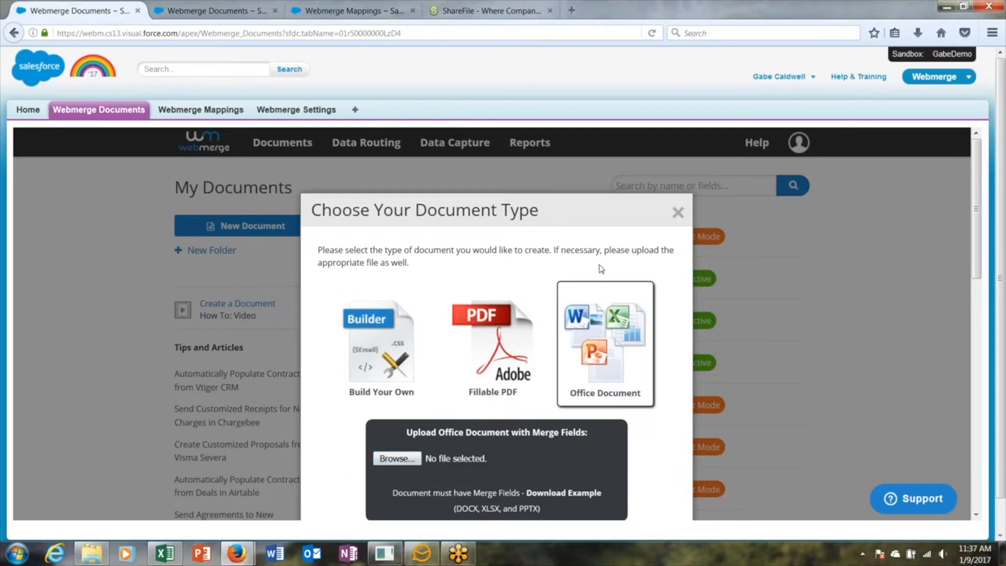
{"action": "left_click", "coordinate": [229, 111]}
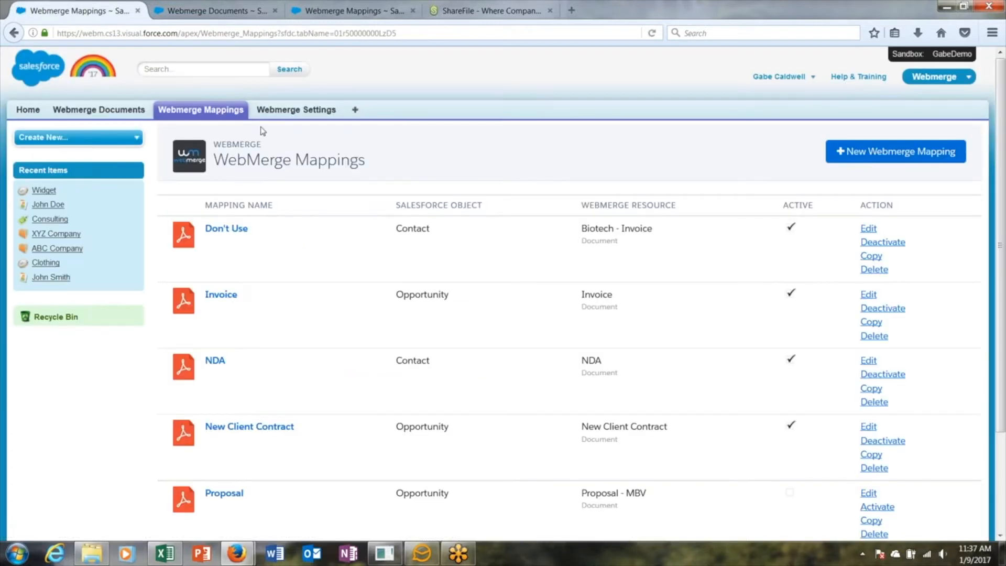
Review the merge fields in the Welcome Letter template and save the document.
{"action": "left_click", "coordinate": [216, 20]}
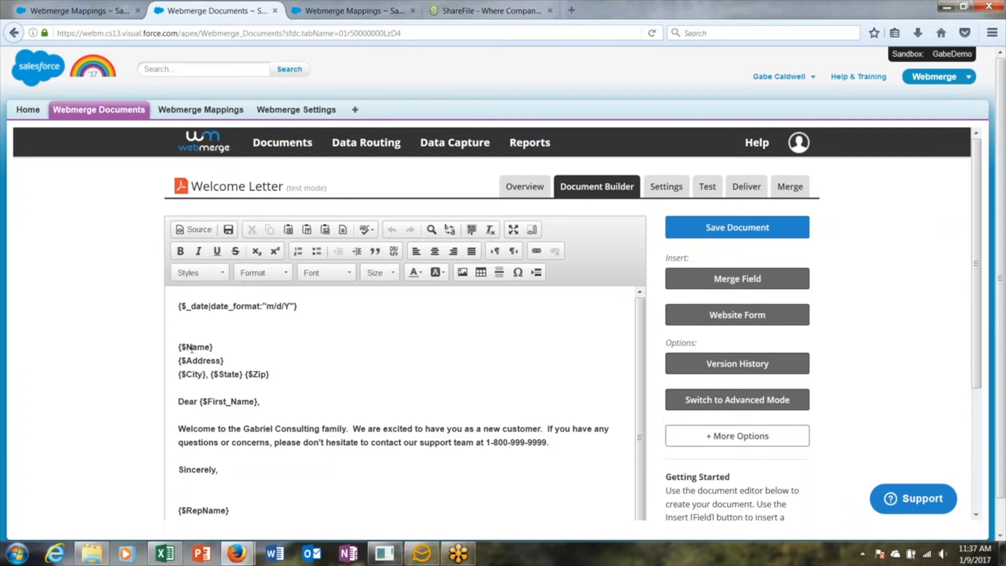
{"action": "left_click_drag", "start_coordinate": [177, 346], "coordinate": [215, 346]}
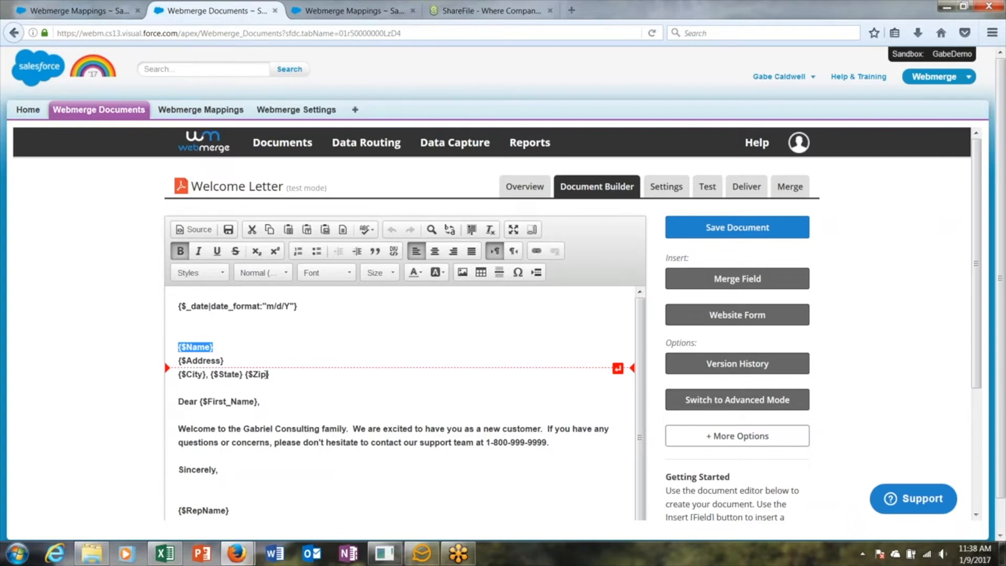
{"action": "scroll", "coordinate": [226, 465], "scroll_direction": "down", "scroll_amount": 1}
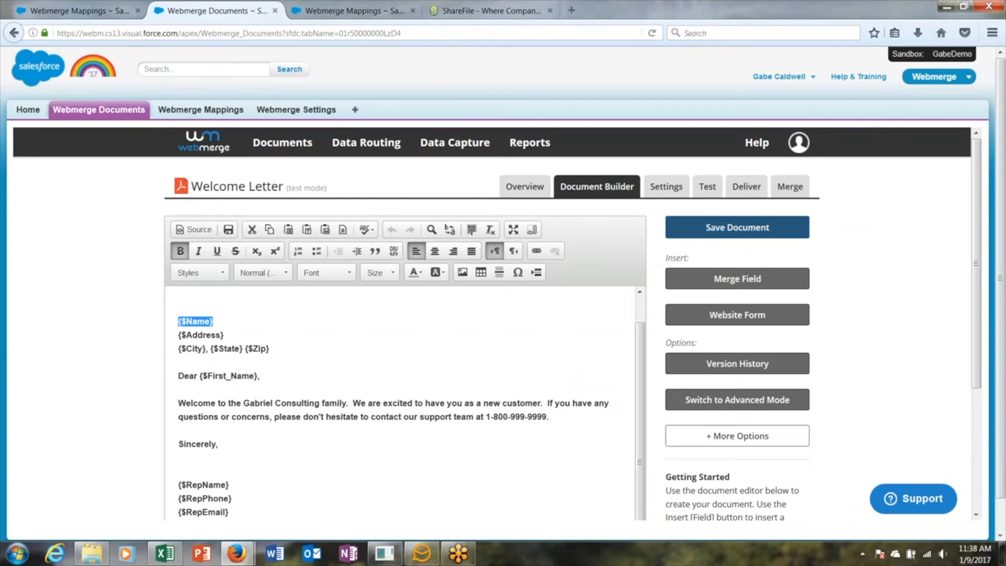
{"action": "left_click", "coordinate": [738, 227]}
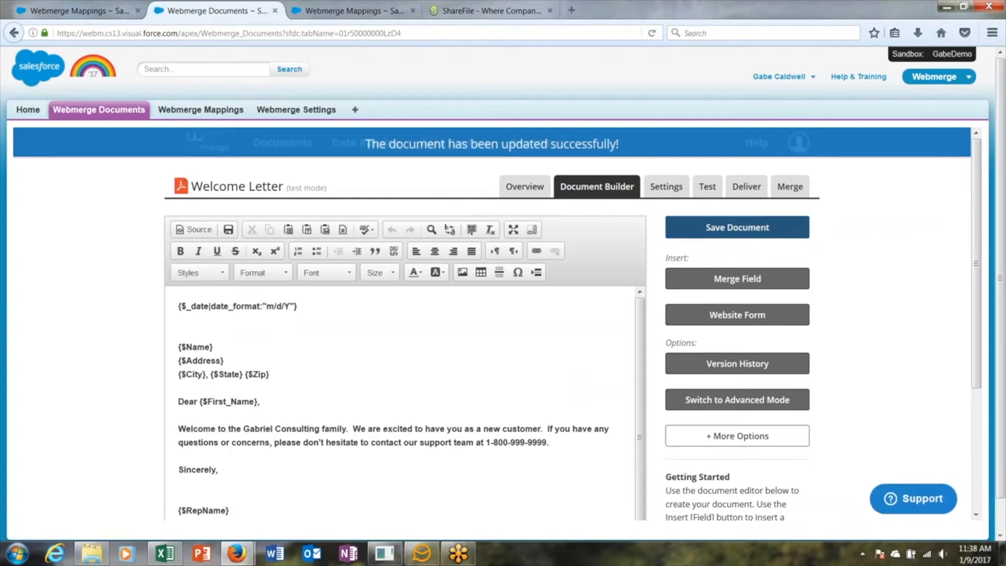
In the Welcome Letter's settings, use the Name field in the output file name and save the settings.
{"action": "left_click", "coordinate": [673, 191]}
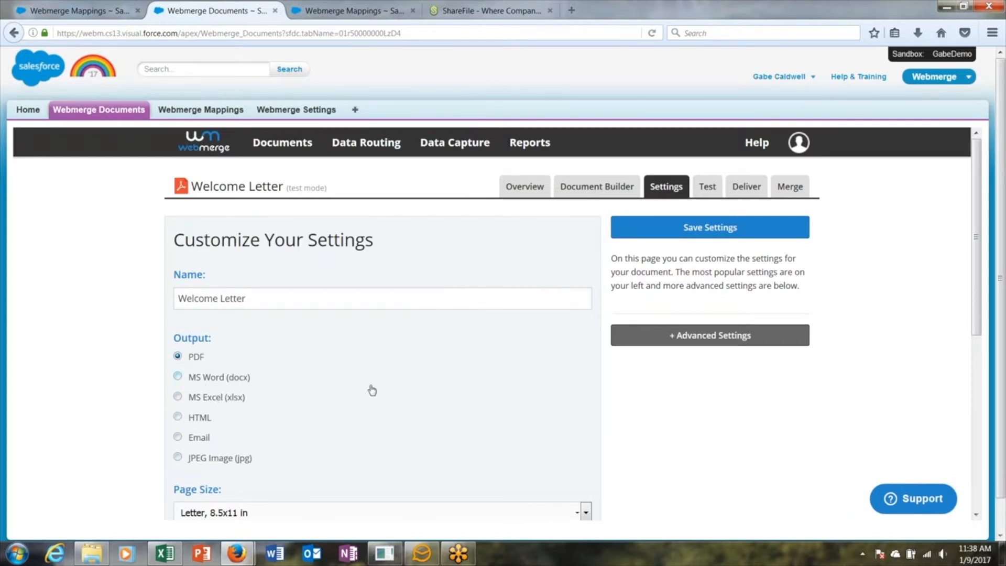
{"action": "scroll", "coordinate": [373, 390], "scroll_direction": "down", "scroll_amount": 3}
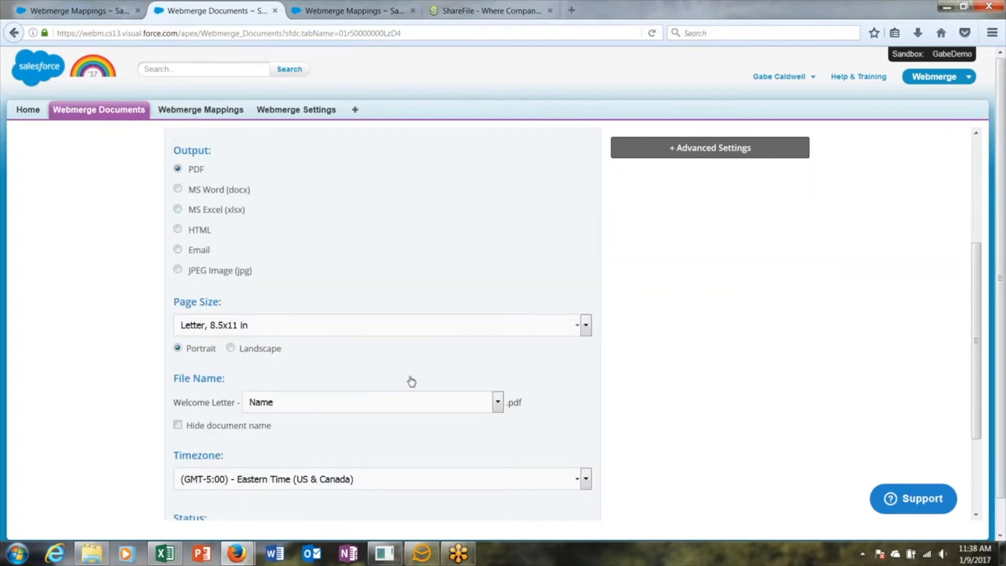
{"action": "left_click", "coordinate": [586, 327]}
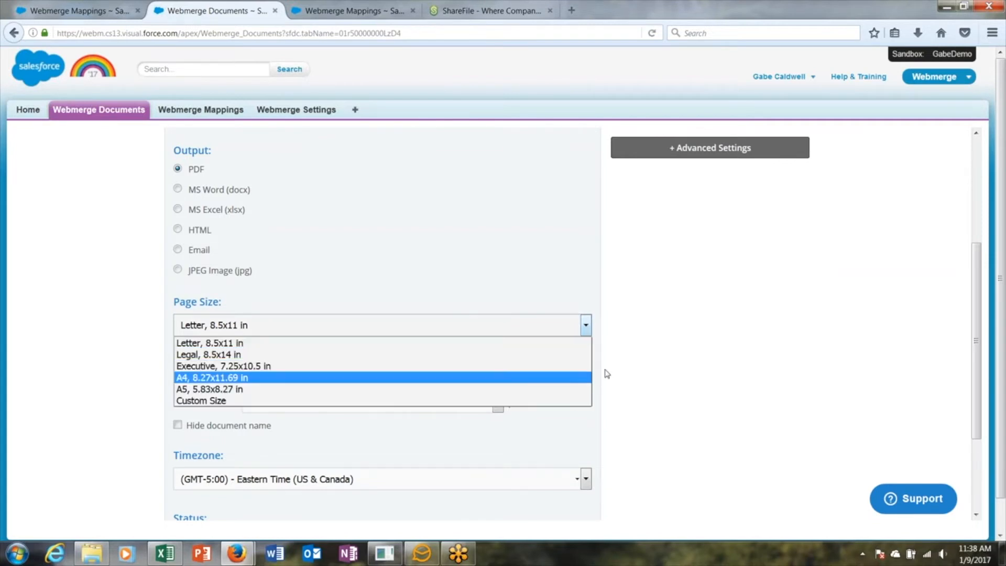
{"action": "left_click", "coordinate": [616, 366]}
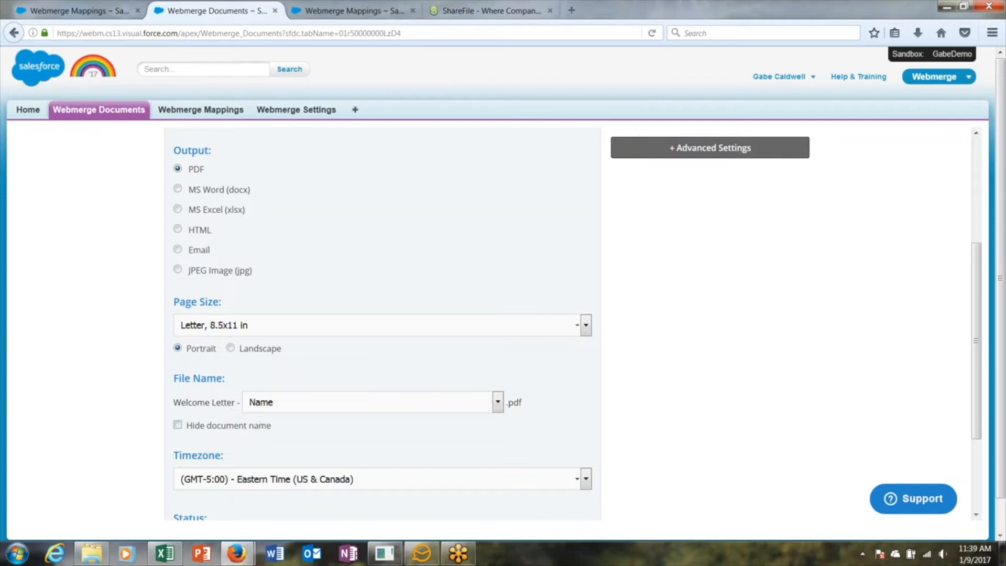
{"action": "left_click", "coordinate": [497, 403]}
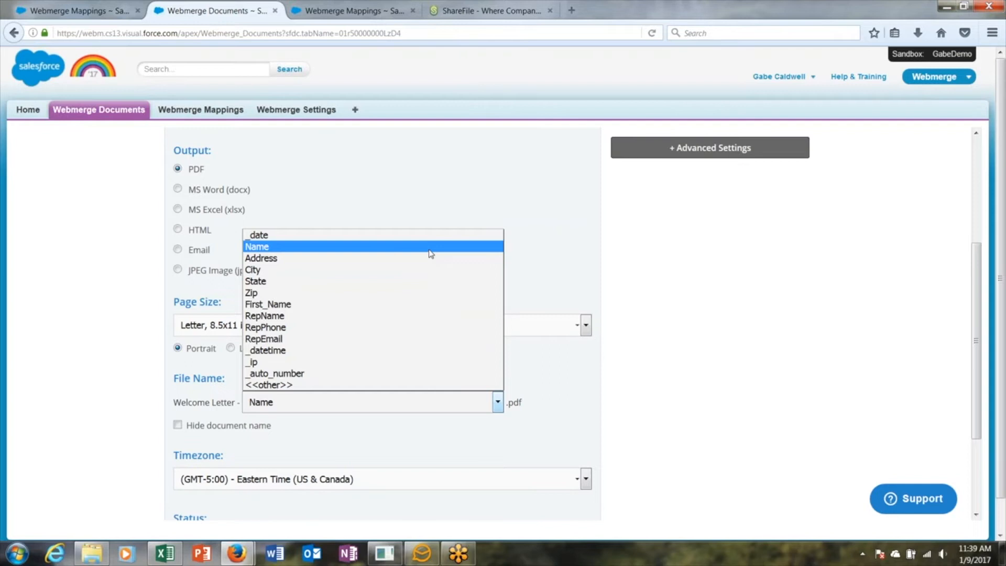
{"action": "left_click", "coordinate": [430, 246]}
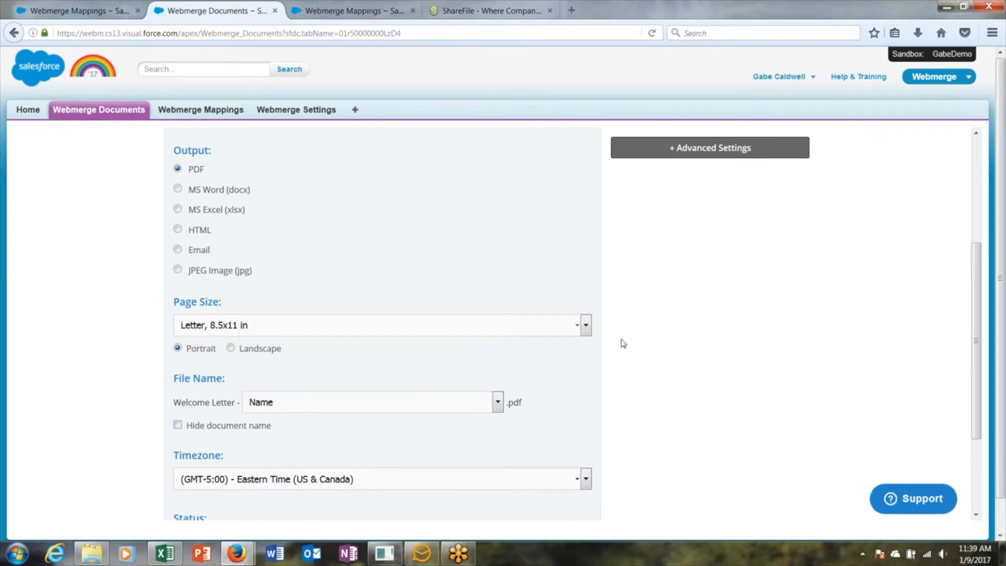
{"action": "scroll", "coordinate": [622, 341], "scroll_direction": "up", "scroll_amount": 3}
{"action": "left_click", "coordinate": [714, 233]}
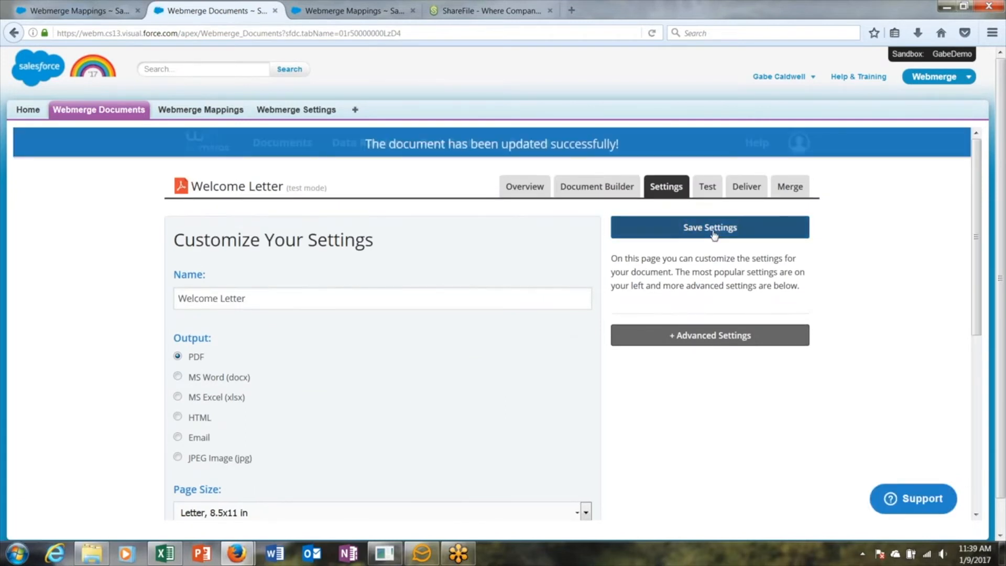
Edit the Welcome Letter's ShareFile delivery to use the WebMerge Documents folder and save the delivery.
{"action": "left_click", "coordinate": [748, 189]}
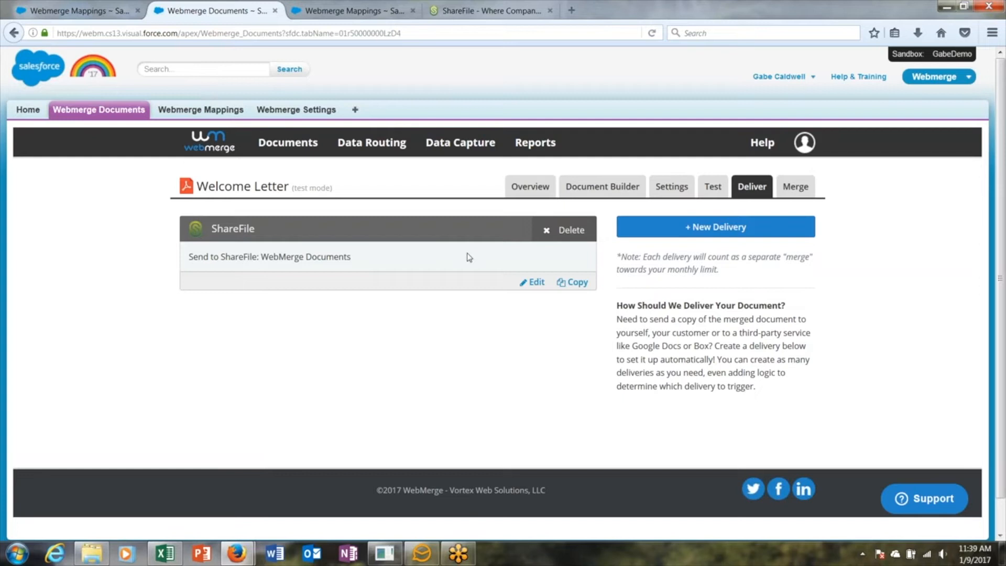
{"action": "left_click", "coordinate": [534, 284]}
{"action": "scroll", "coordinate": [532, 287], "scroll_direction": "down", "scroll_amount": 1}
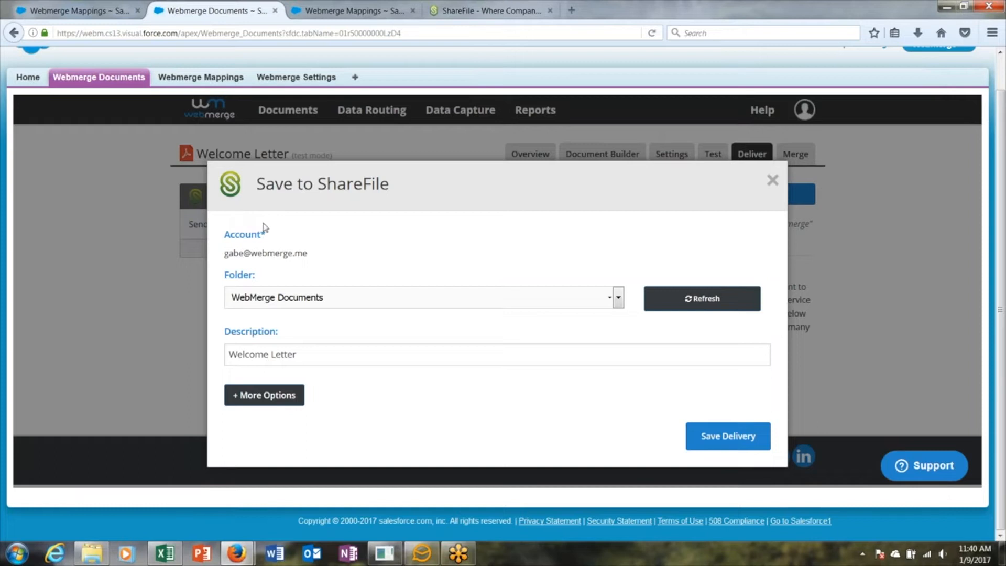
{"action": "left_click", "coordinate": [619, 300]}
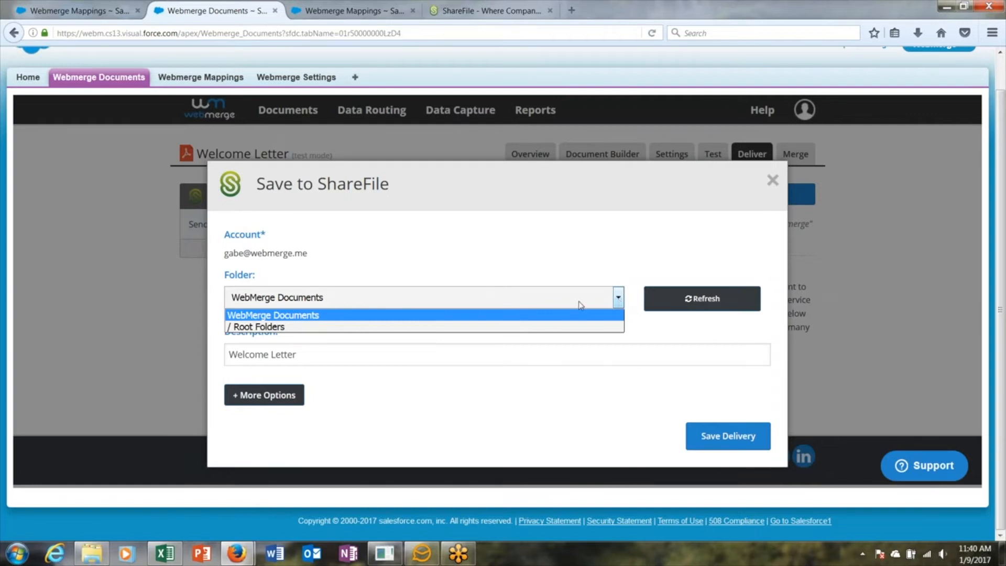
{"action": "left_click", "coordinate": [526, 317]}
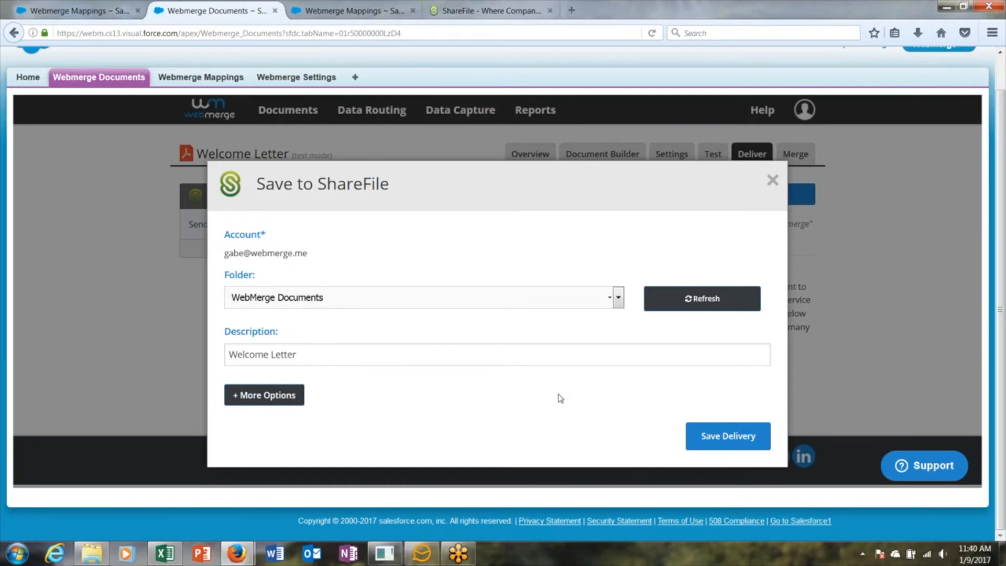
{"action": "left_click", "coordinate": [715, 438]}
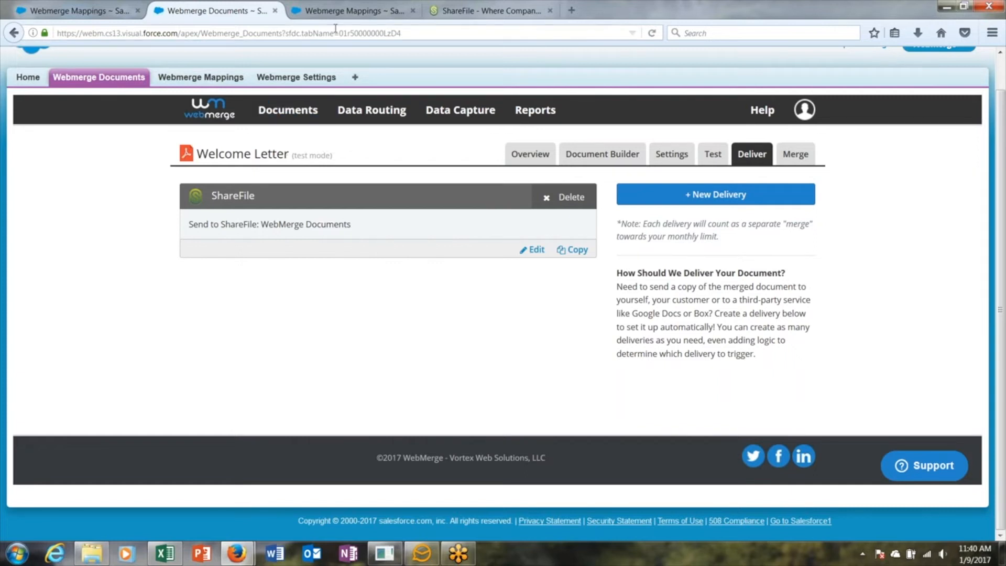
Open the Welcome Letter mapping from the WebMerge mappings list for editing.
{"action": "left_click", "coordinate": [352, 12]}
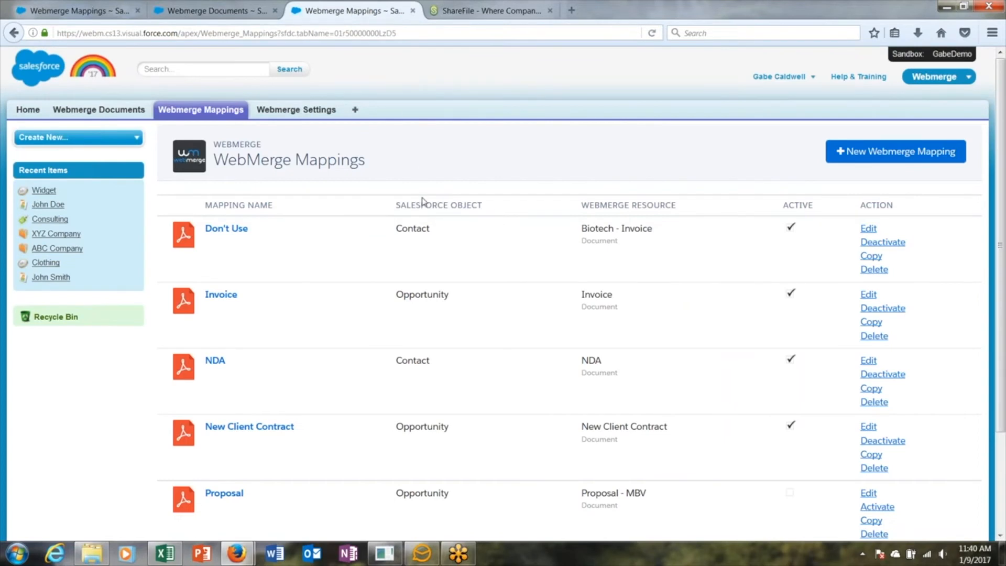
{"action": "scroll", "coordinate": [481, 172], "scroll_direction": "down", "scroll_amount": 2}
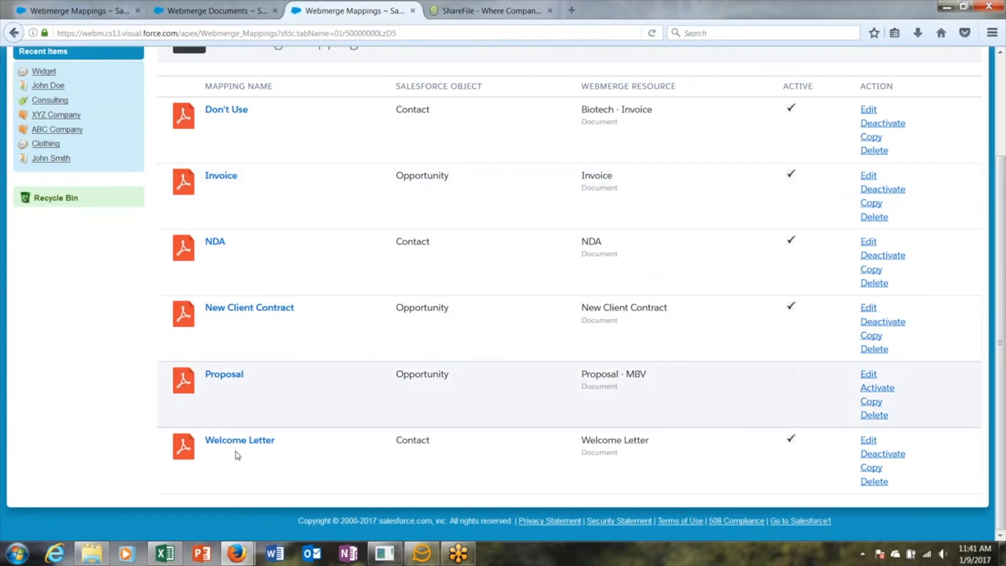
{"action": "left_click", "coordinate": [242, 443]}
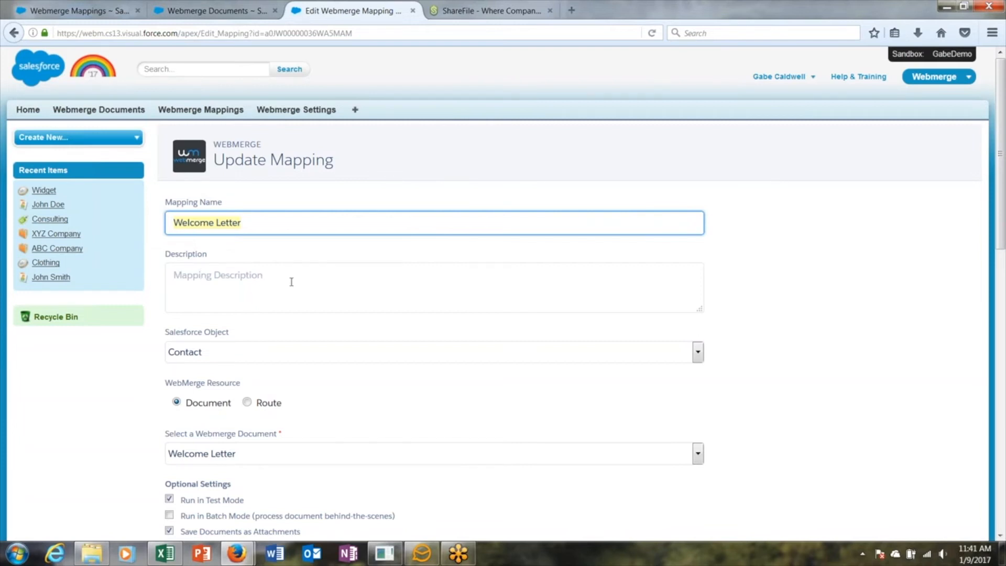
Set the mapping's Salesforce object to Contact and its WebMerge resource to the Welcome Letter document.
{"action": "scroll", "coordinate": [291, 282], "scroll_direction": "down", "scroll_amount": 3}
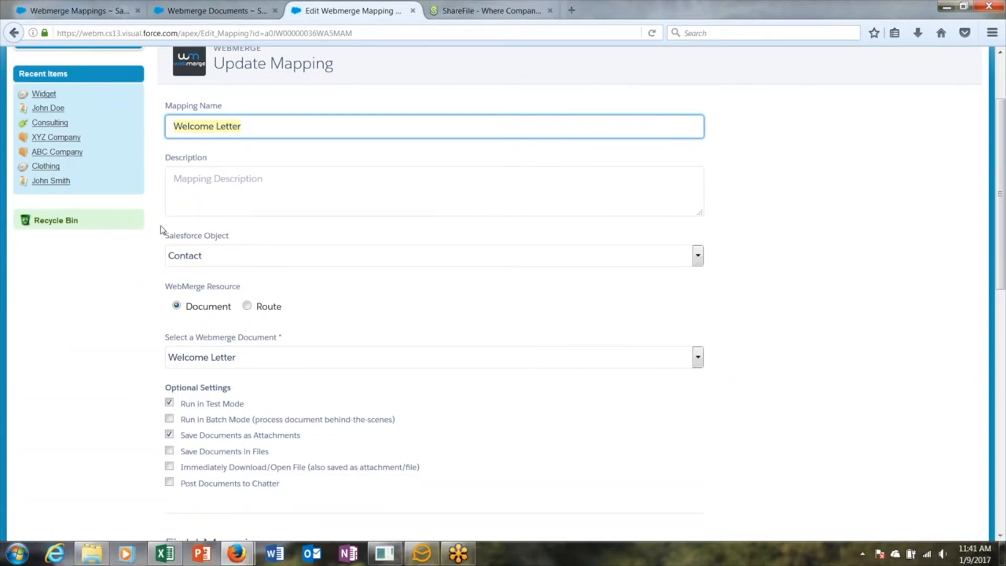
{"action": "left_click", "coordinate": [699, 258]}
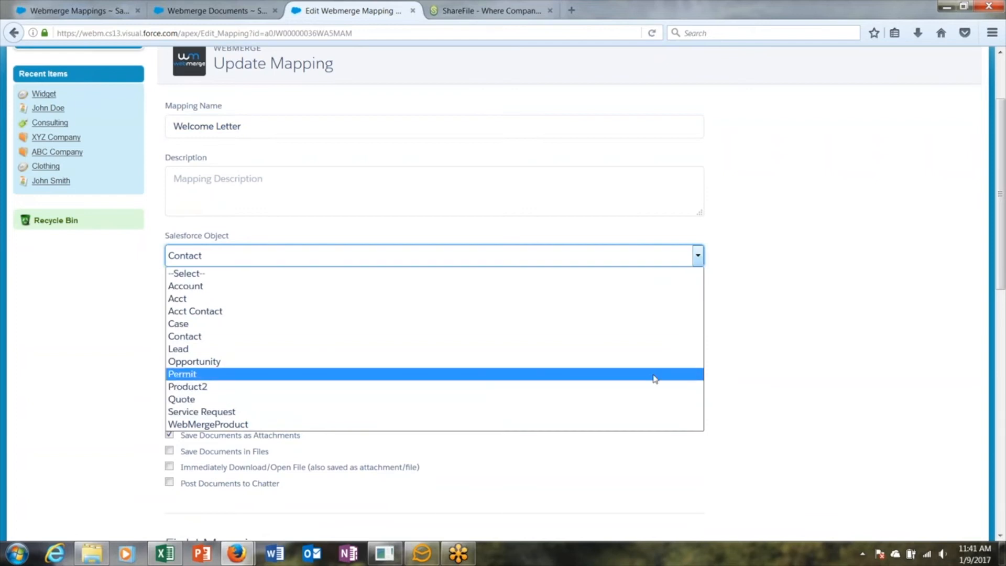
{"action": "left_click", "coordinate": [640, 343]}
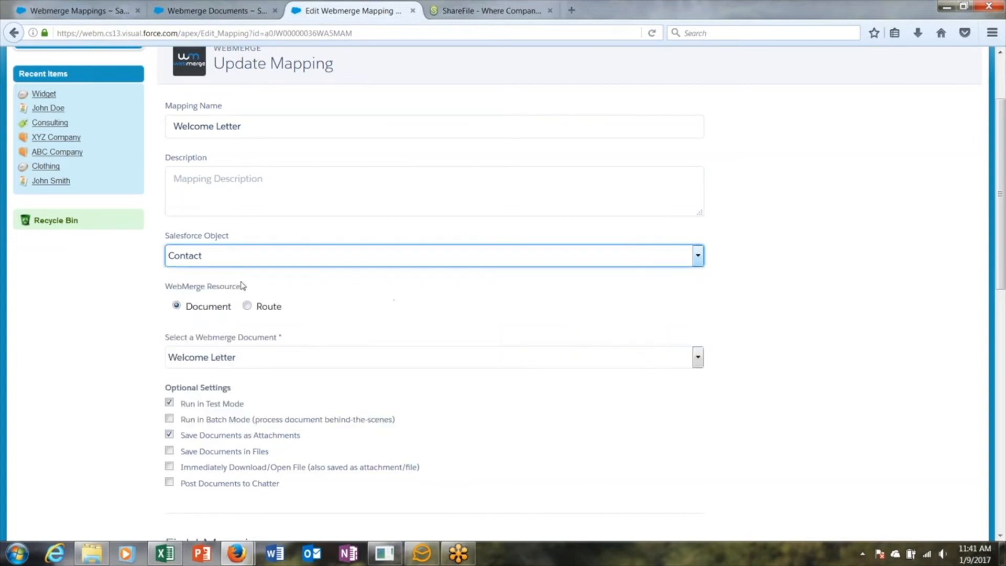
{"action": "left_click", "coordinate": [177, 306]}
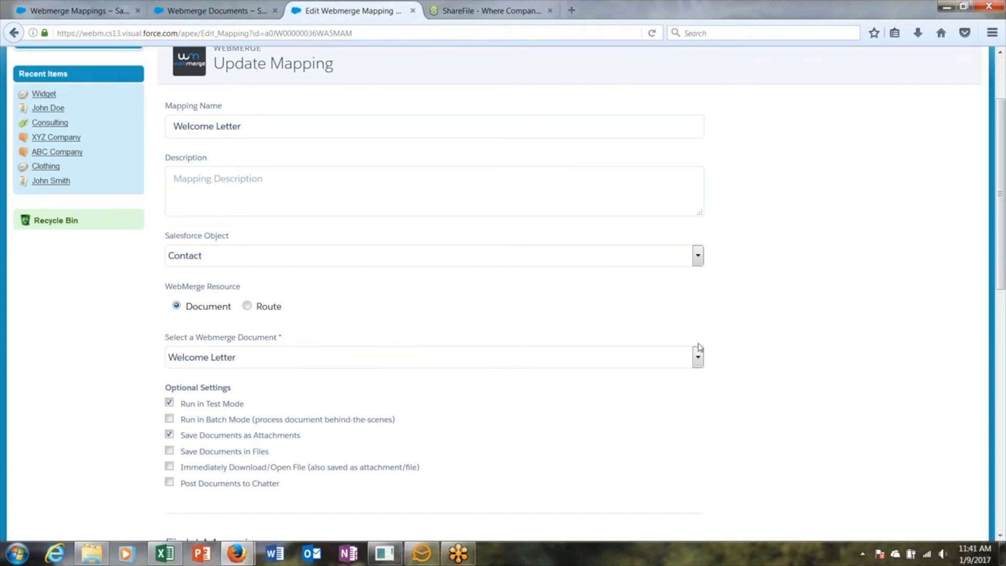
{"action": "left_click", "coordinate": [699, 358]}
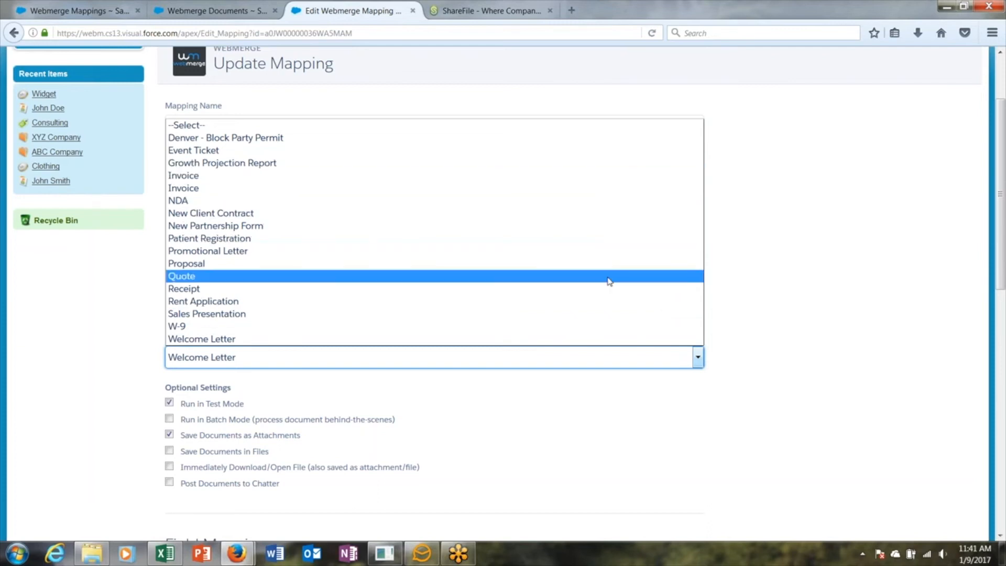
{"action": "left_click", "coordinate": [603, 341]}
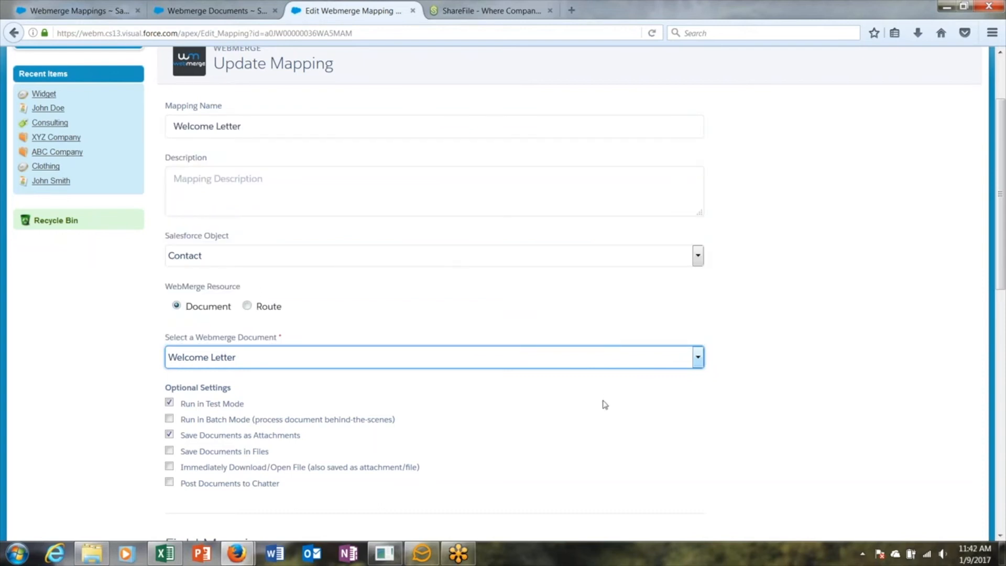
Map the Name merge field to Account: Account Name in the field mapping and save the Welcome Letter mapping.
{"action": "scroll", "coordinate": [605, 404], "scroll_direction": "down", "scroll_amount": 2}
{"action": "scroll", "coordinate": [604, 404], "scroll_direction": "down", "scroll_amount": 4}
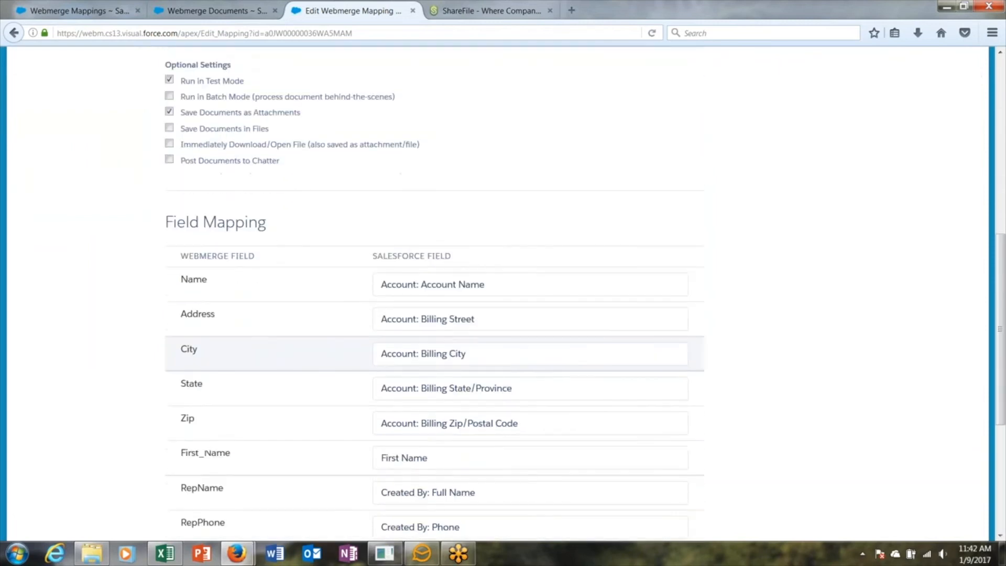
{"action": "scroll", "coordinate": [524, 383], "scroll_direction": "down", "scroll_amount": 1}
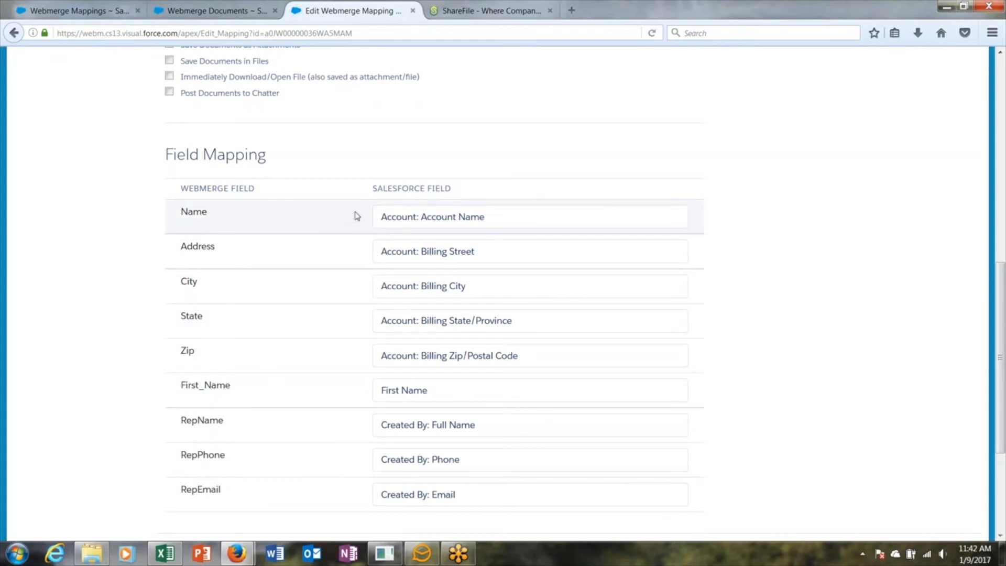
{"action": "left_click", "coordinate": [488, 216]}
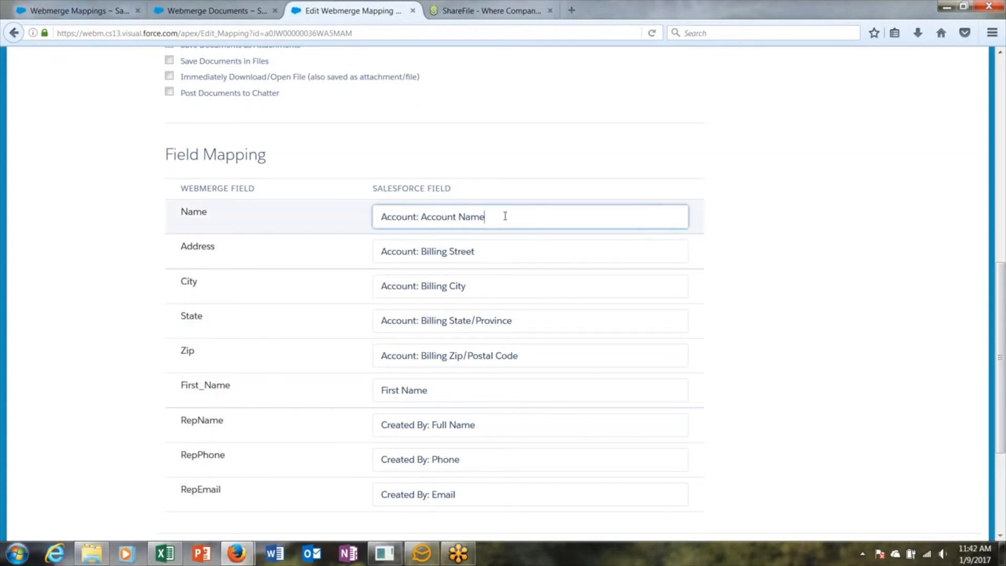
{"action": "left_click_drag", "start_coordinate": [488, 216], "coordinate": [414, 219]}
{"action": "left_click_drag", "start_coordinate": [387, 217], "coordinate": [374, 218]}
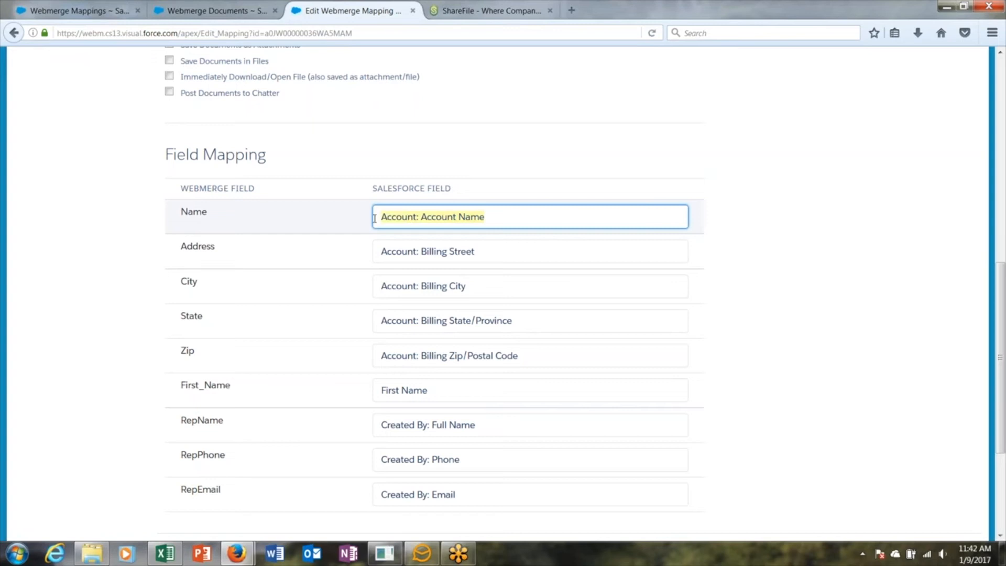
{"action": "key", "text": "BackSpace"}
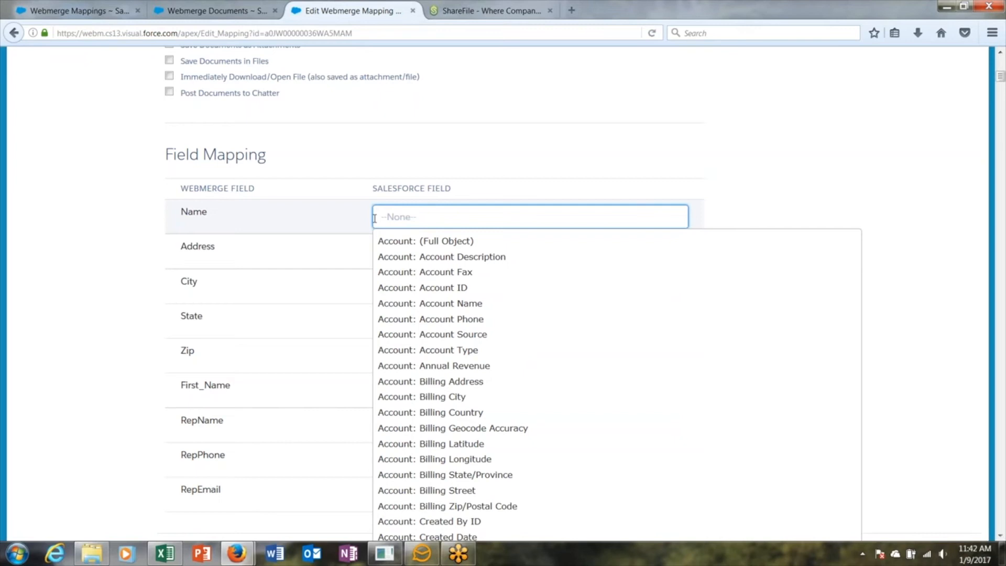
{"action": "type", "text": "accou"}
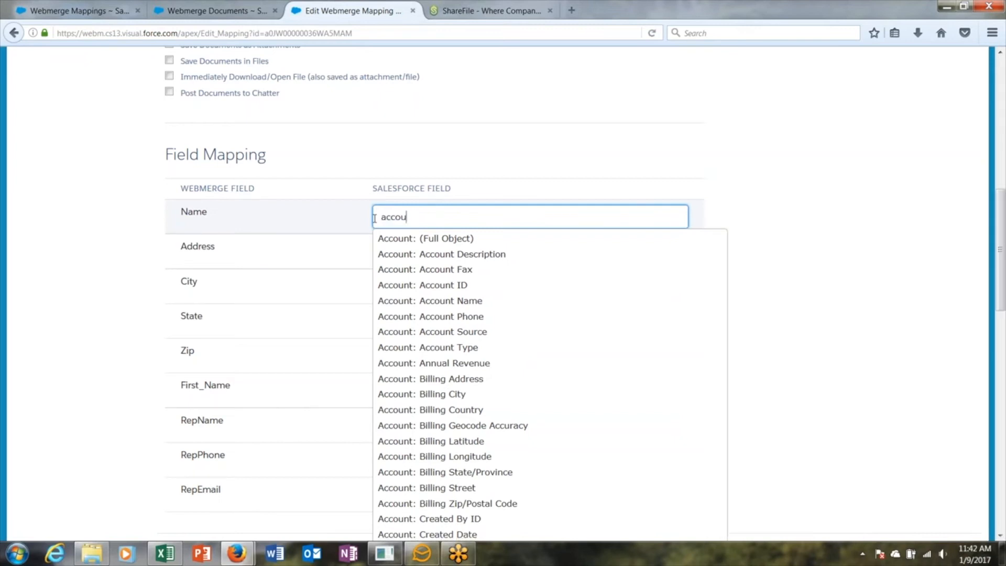
{"action": "type", "text": "nt name"}
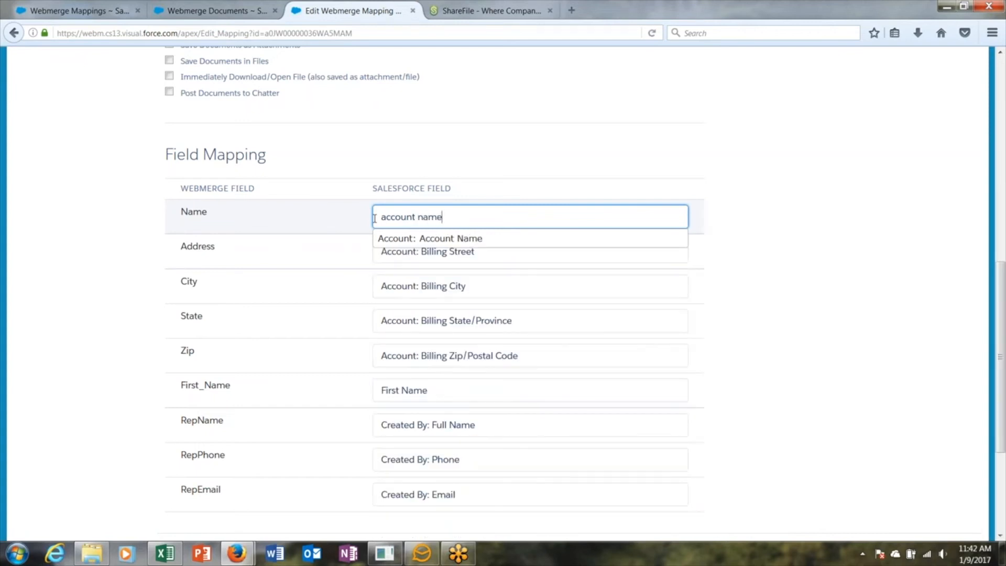
{"action": "left_click", "coordinate": [396, 238]}
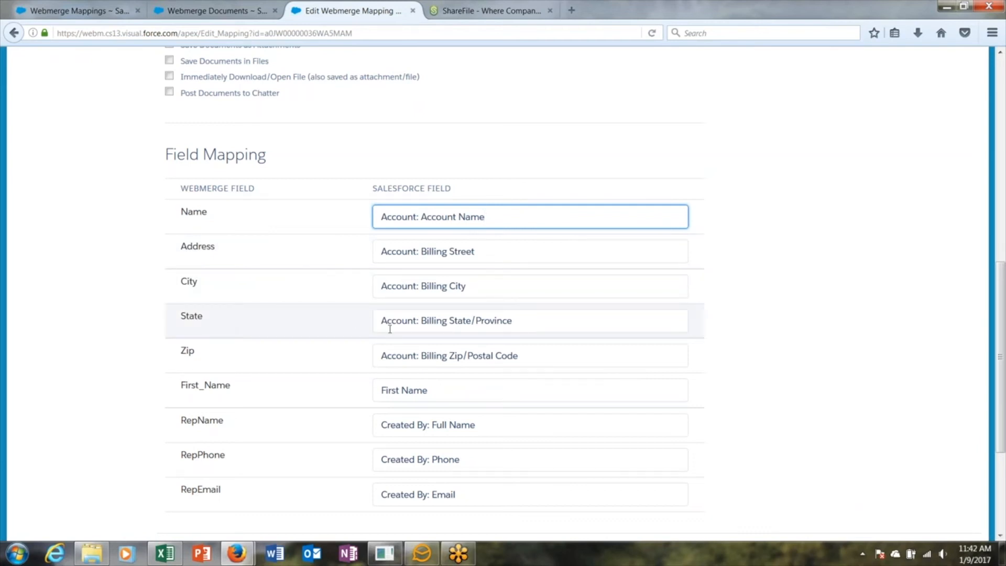
{"action": "scroll", "coordinate": [390, 329], "scroll_direction": "down", "scroll_amount": 3}
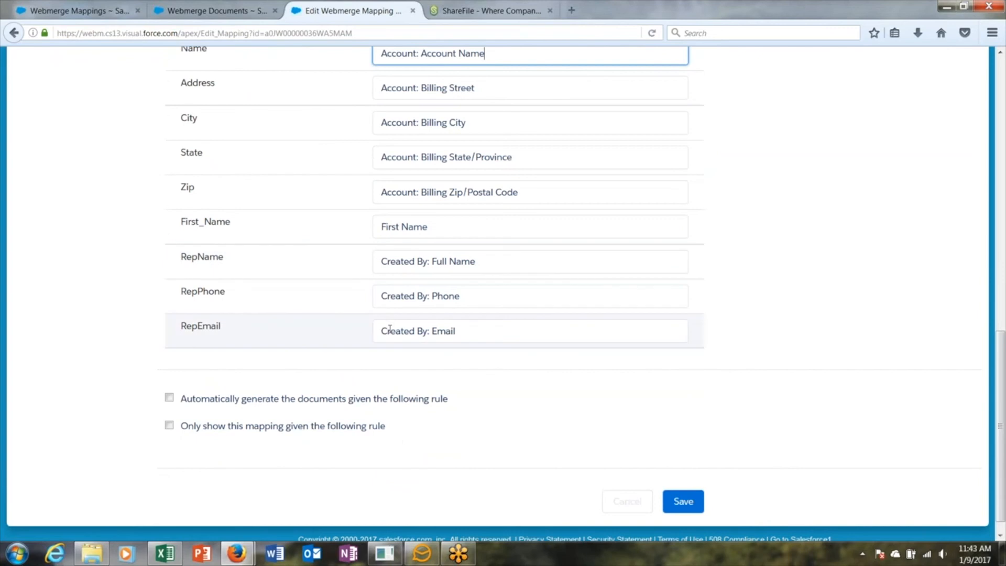
{"action": "left_click", "coordinate": [684, 502]}
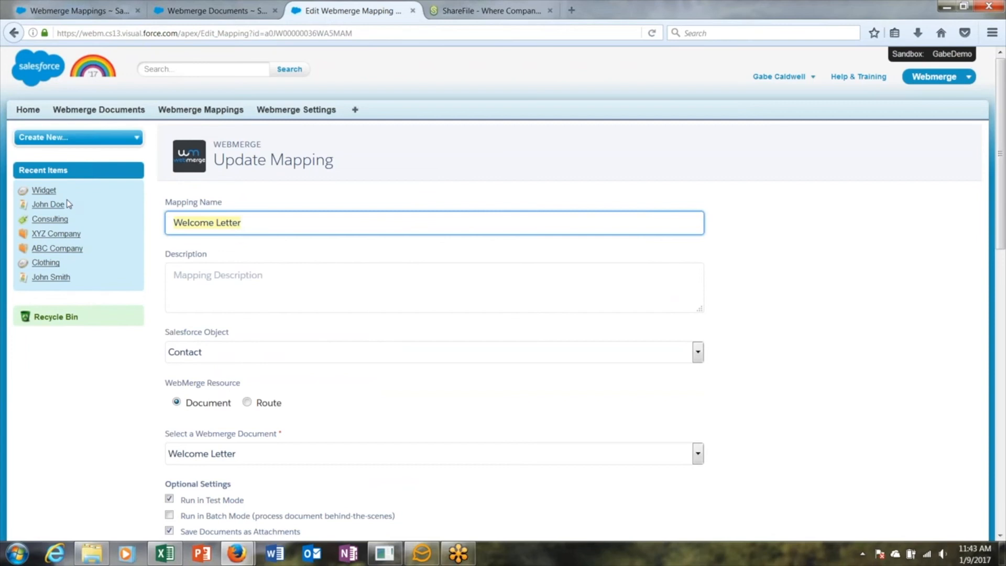
Open the recently viewed ABC Company contact and merge the Welcome Letter document with that record through WebMerge.
{"action": "mouse_move", "coordinate": [59, 205]}
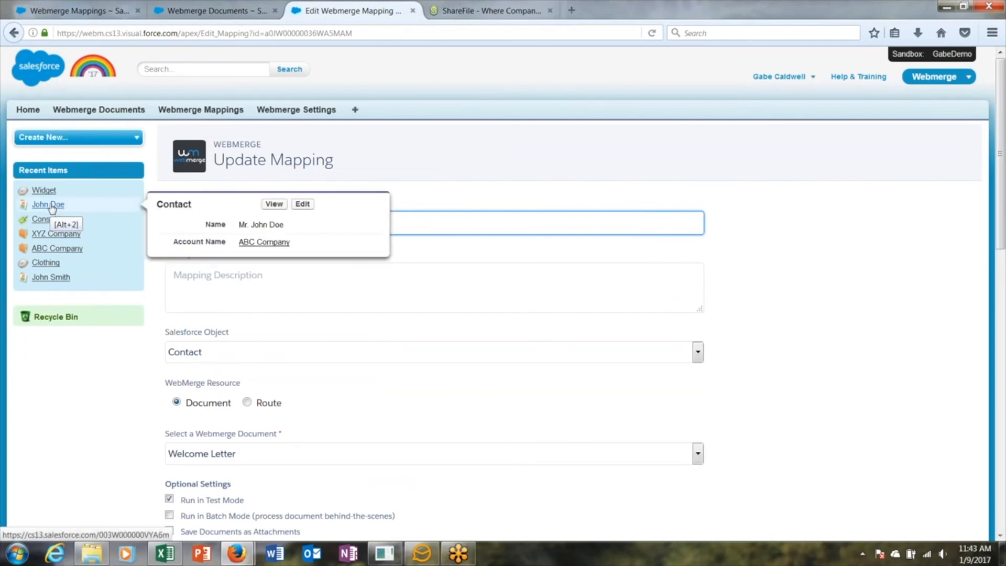
{"action": "left_click", "coordinate": [52, 208]}
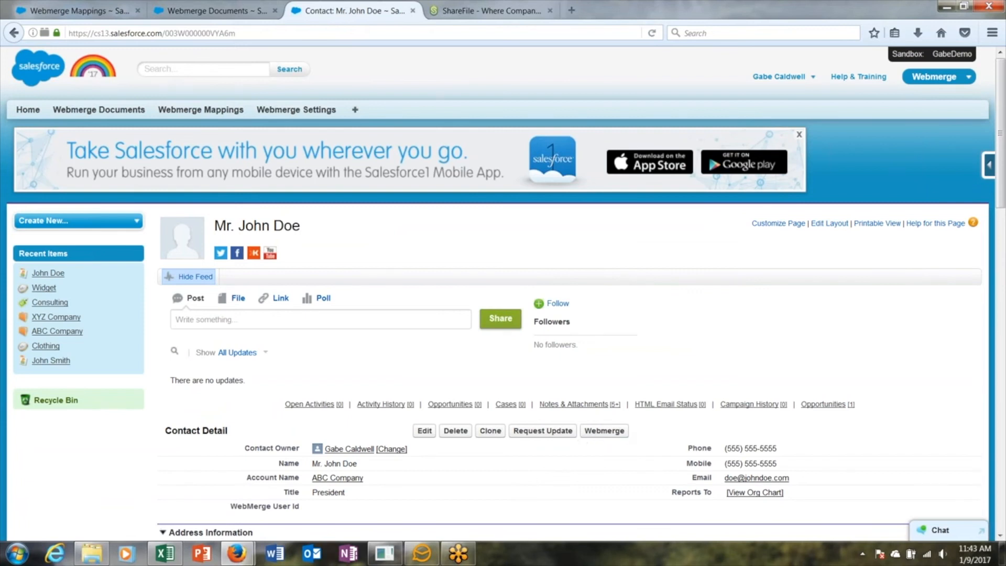
{"action": "left_click", "coordinate": [606, 431]}
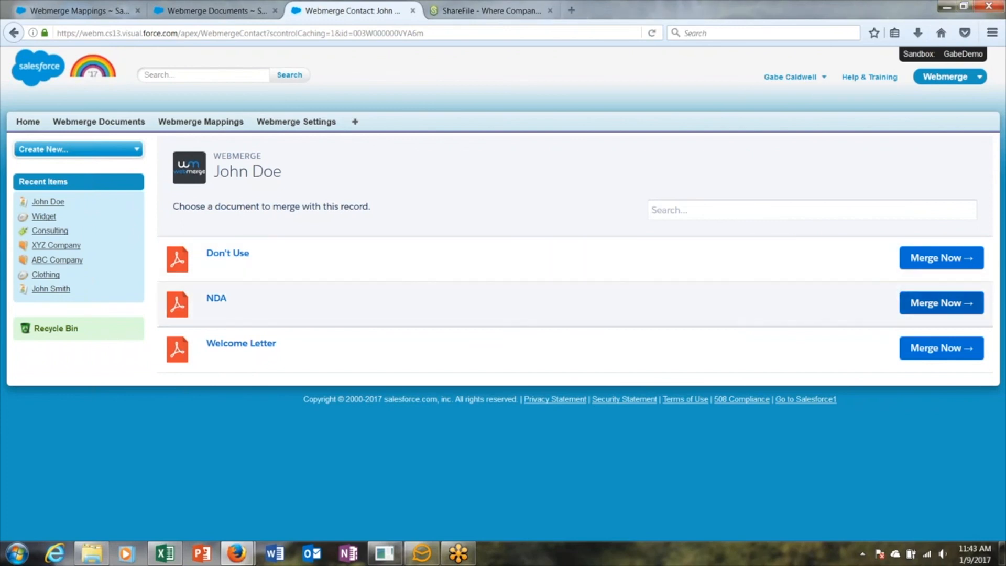
{"action": "left_click", "coordinate": [937, 349]}
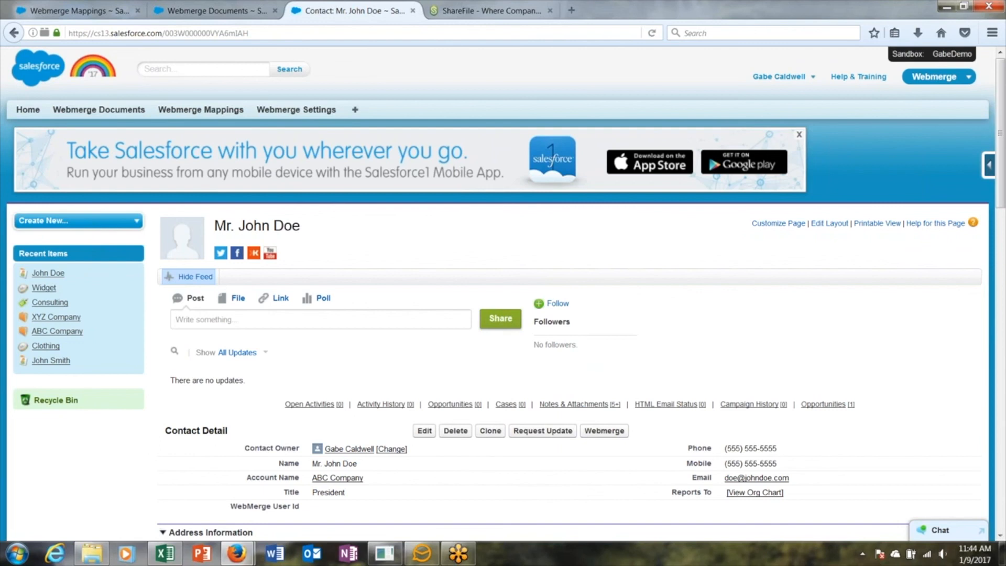
Switch to ShareFile, refresh the WebMerge Documents folder and open Welcome Letter -- ABC Company.pdf for preview.
{"action": "left_click", "coordinate": [481, 12]}
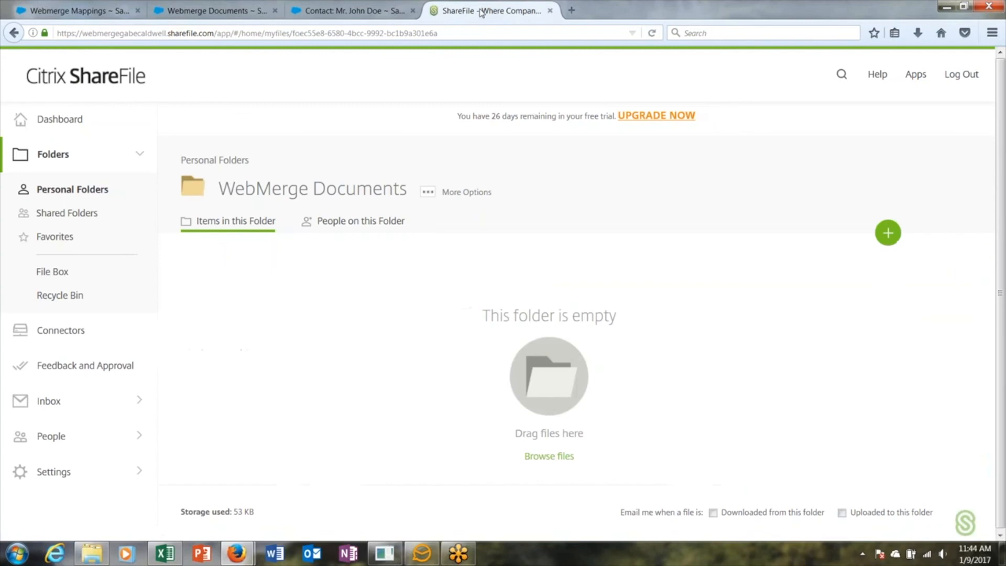
{"action": "key", "text": "F5"}
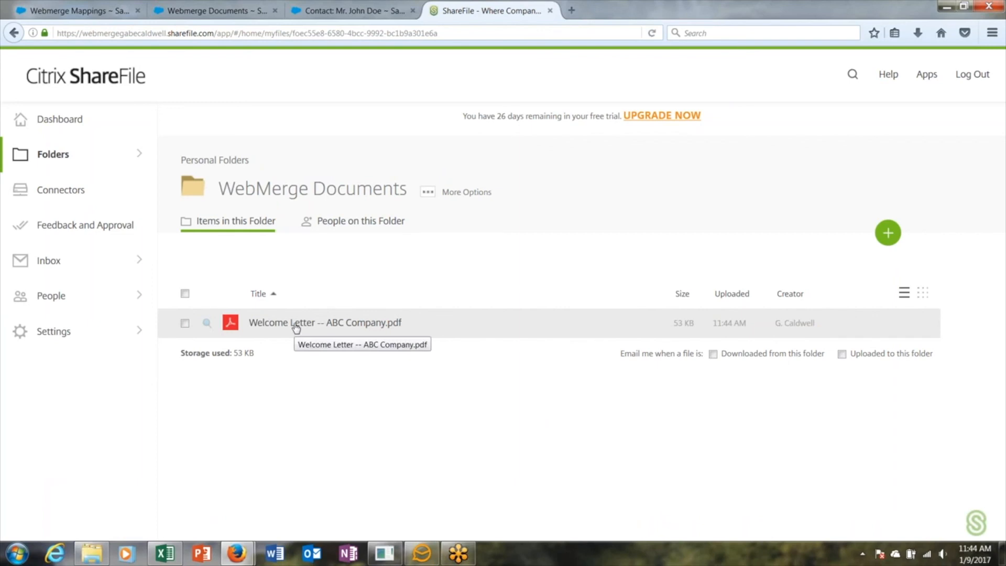
{"action": "left_click", "coordinate": [296, 327]}
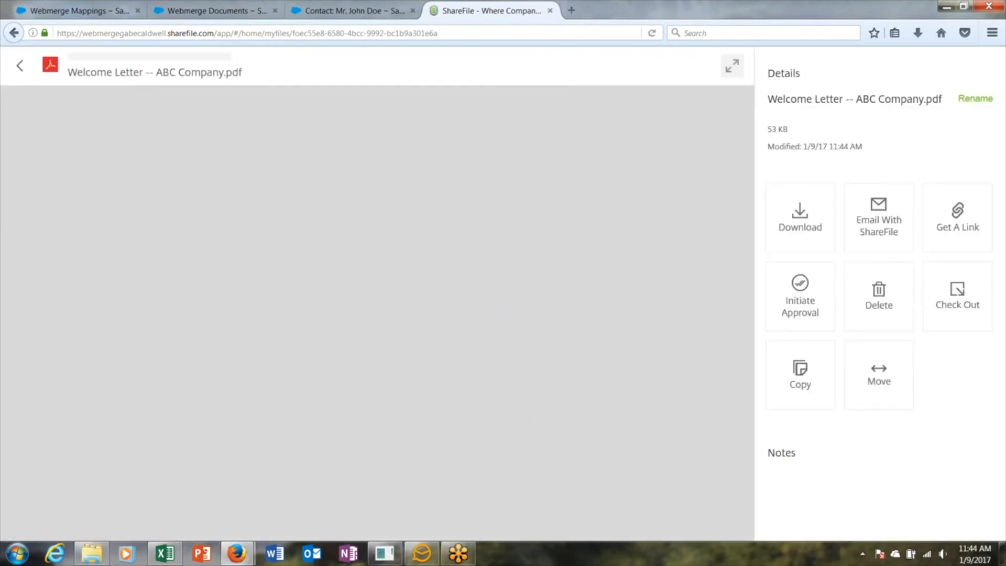